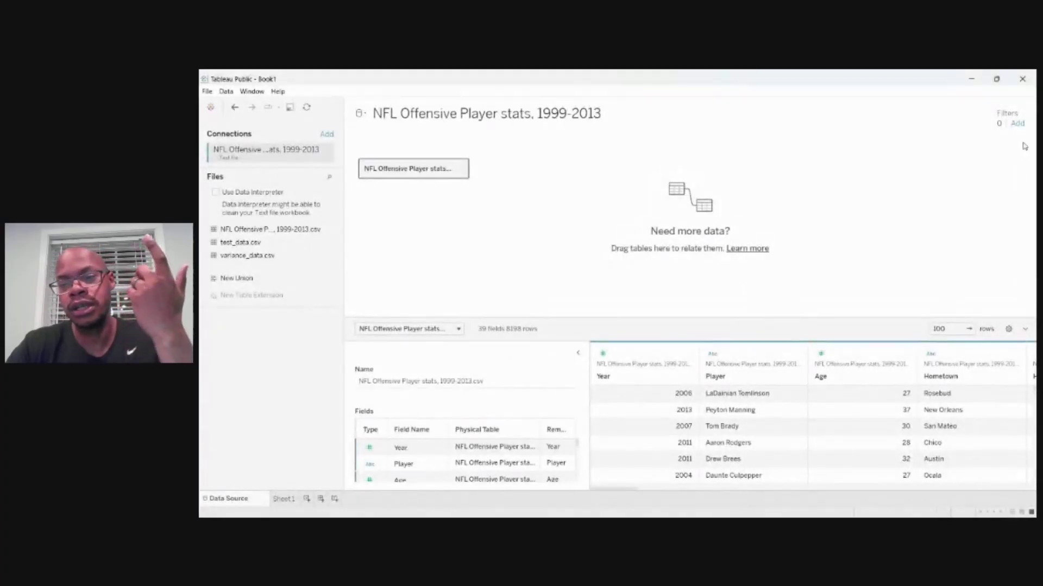
# Add a data source filter on the Fant Pos field that keeps only QB
pyautogui.click(1017, 124)
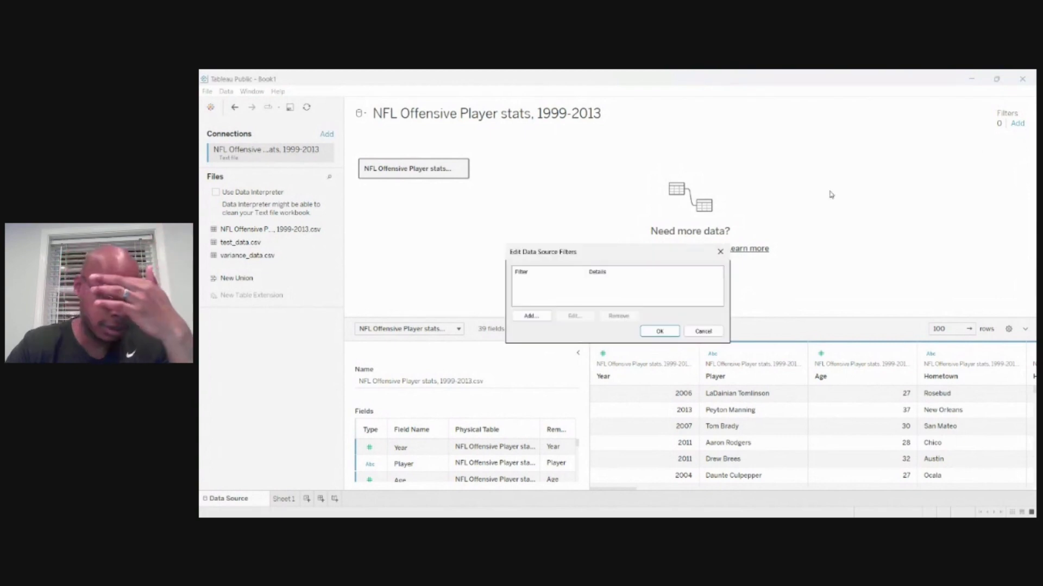
pyautogui.click(531, 315)
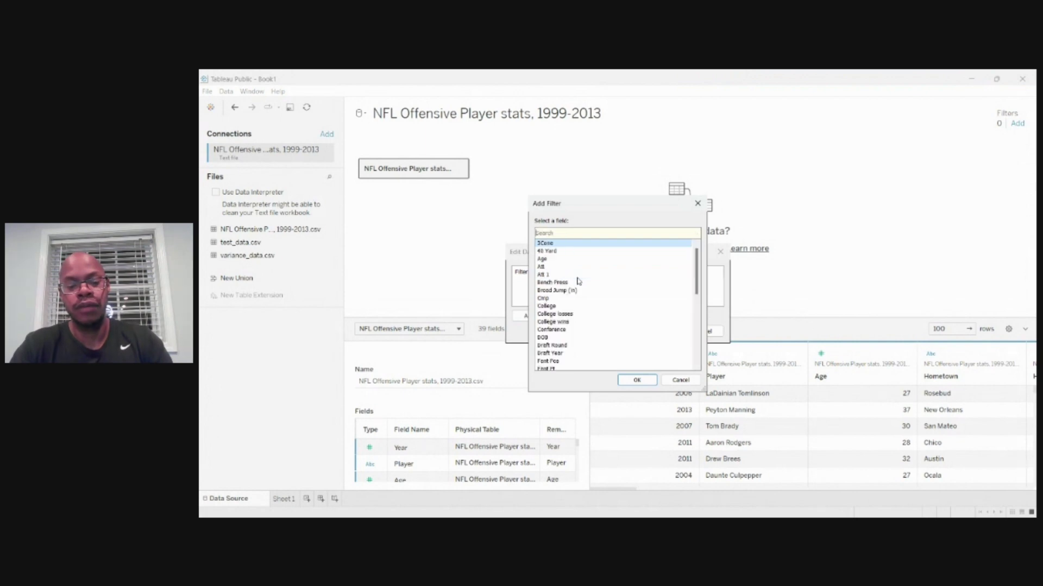
pyautogui.write('fan')
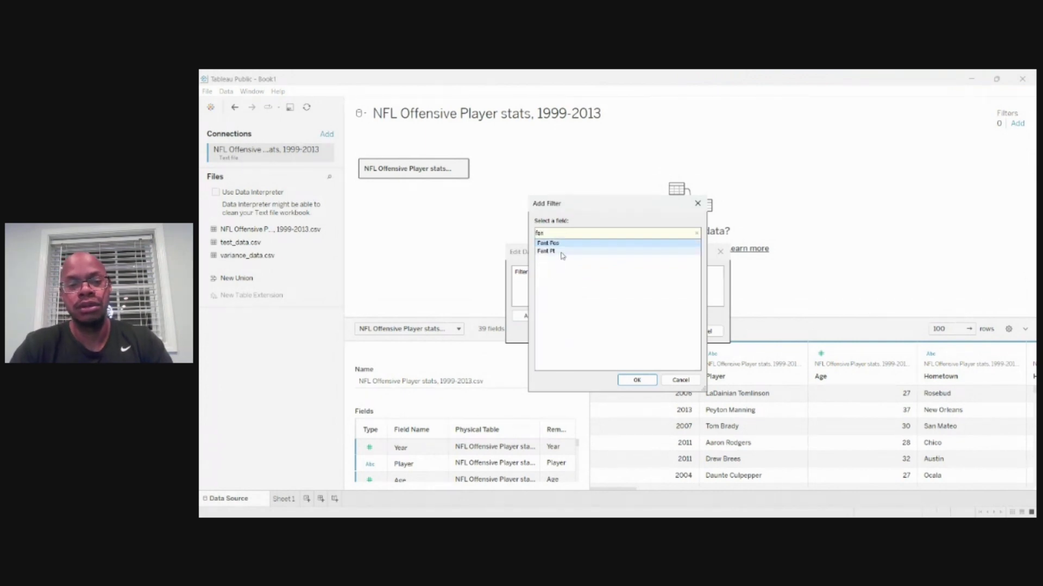
pyautogui.click(634, 380)
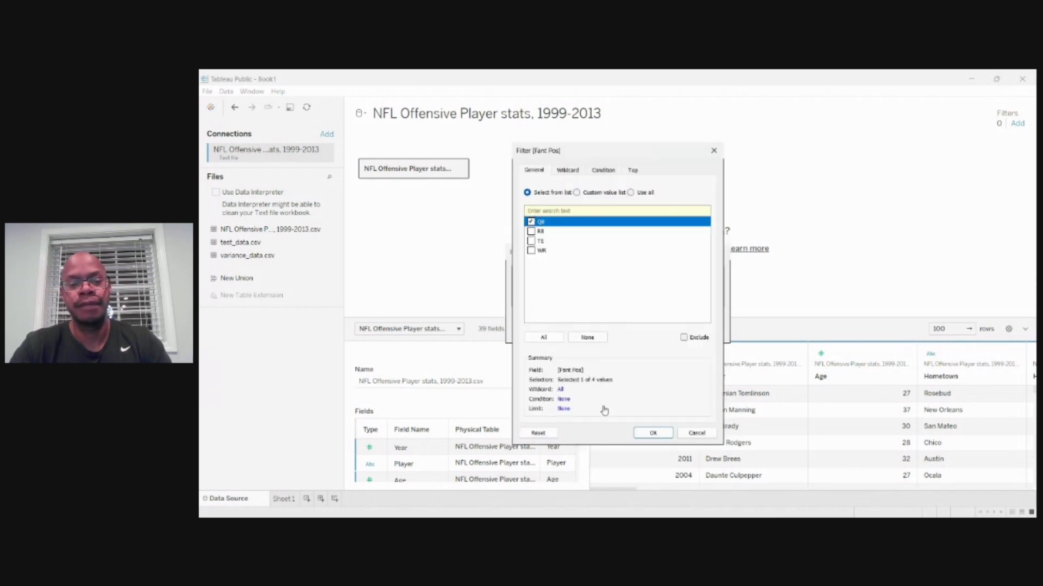
pyautogui.click(641, 433)
pyautogui.click(659, 331)
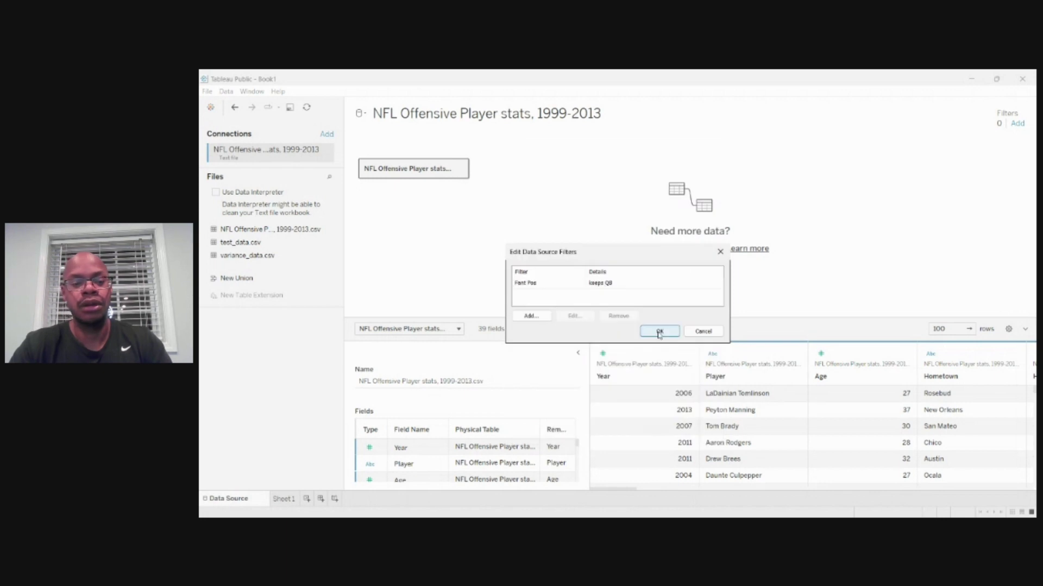
# Rename the Sheet 1 worksheet as No Context Filter
pyautogui.click(283, 499)
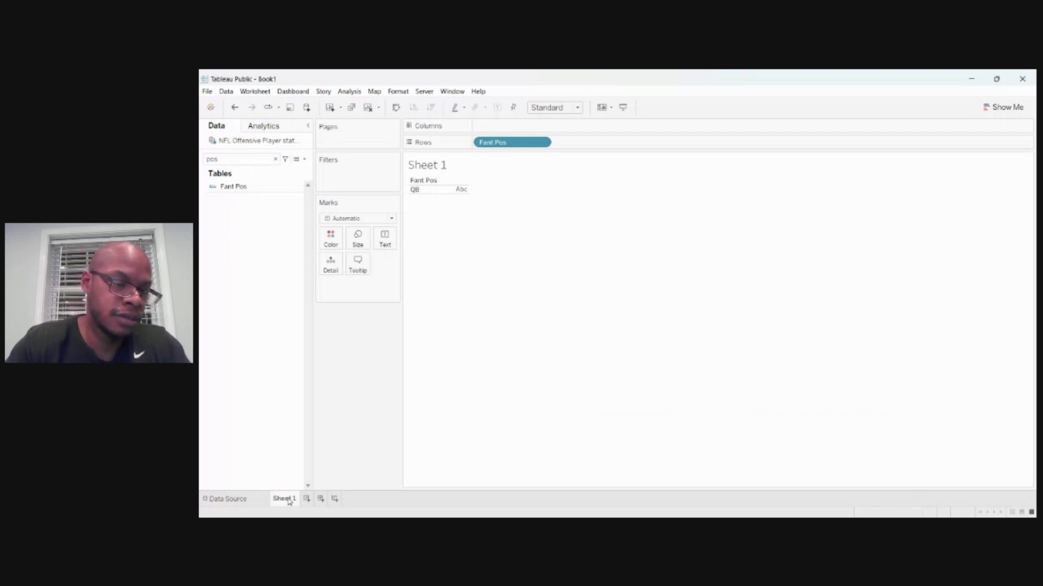
pyautogui.doubleClick(285, 499)
pyautogui.press('BackSpace')
pyautogui.write('No C')
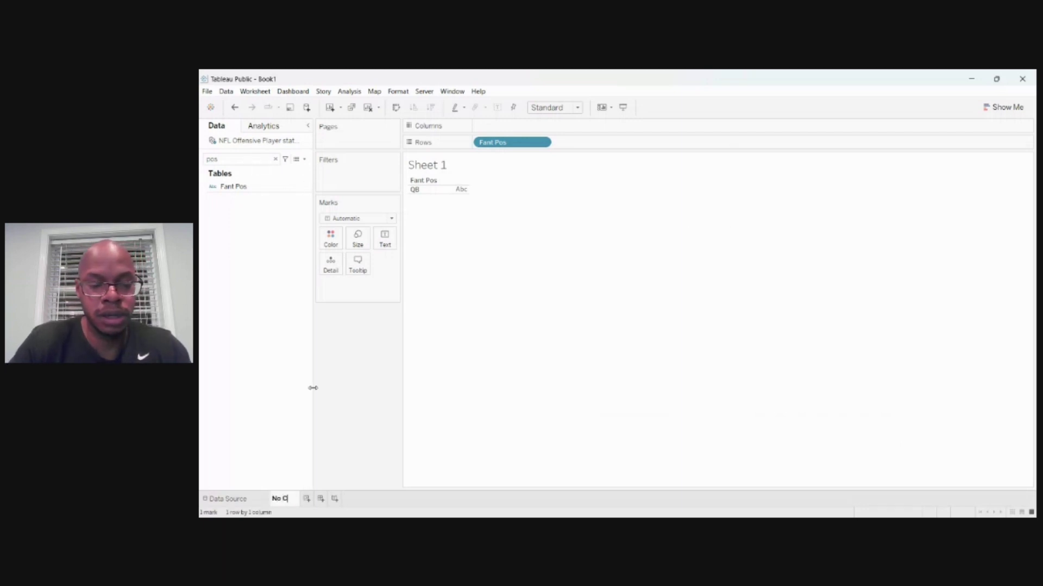
pyautogui.write('ontext F')
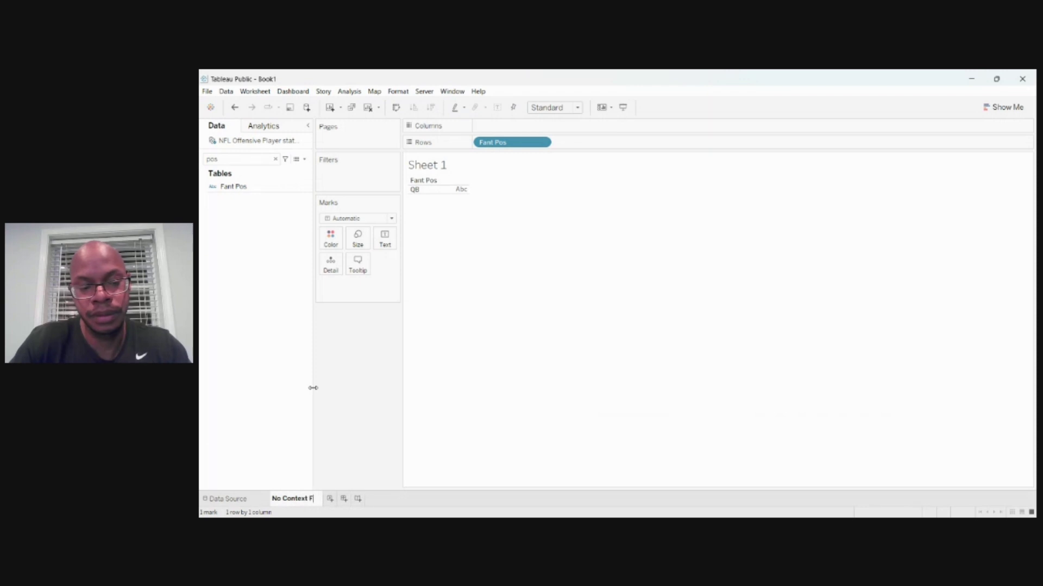
pyautogui.write('ilter')
pyautogui.press('Return')
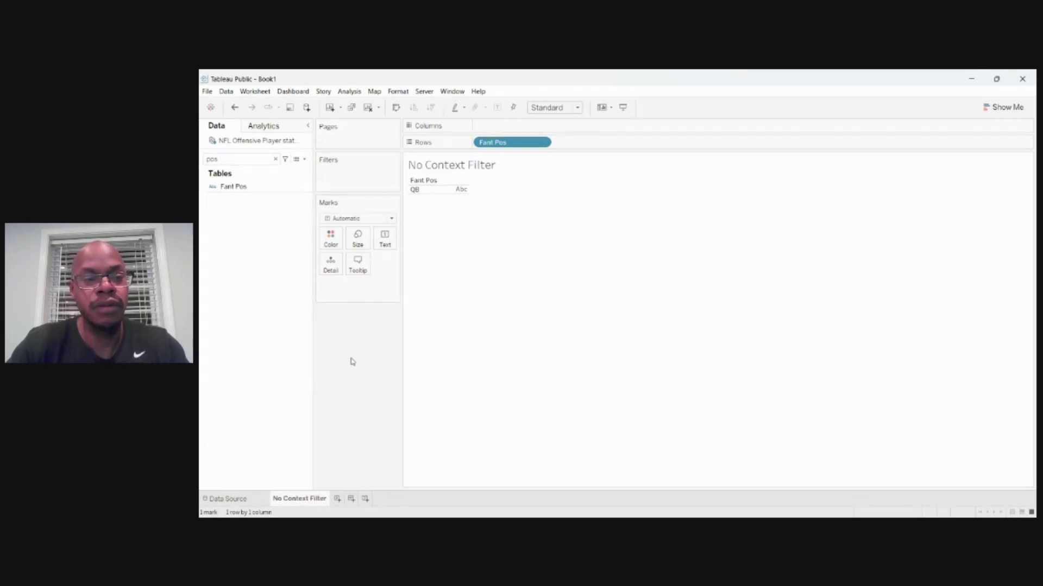
# Find the Player field and place it after Fant Pos on the rows, adding all members, and look through the player list
pyautogui.click(275, 159)
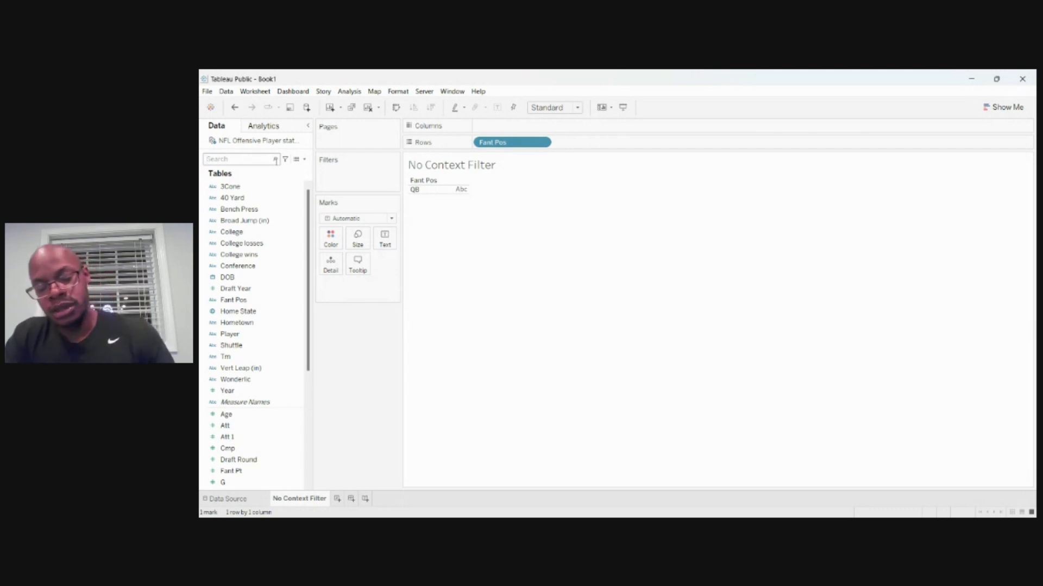
pyautogui.write('pla')
pyautogui.click(244, 187)
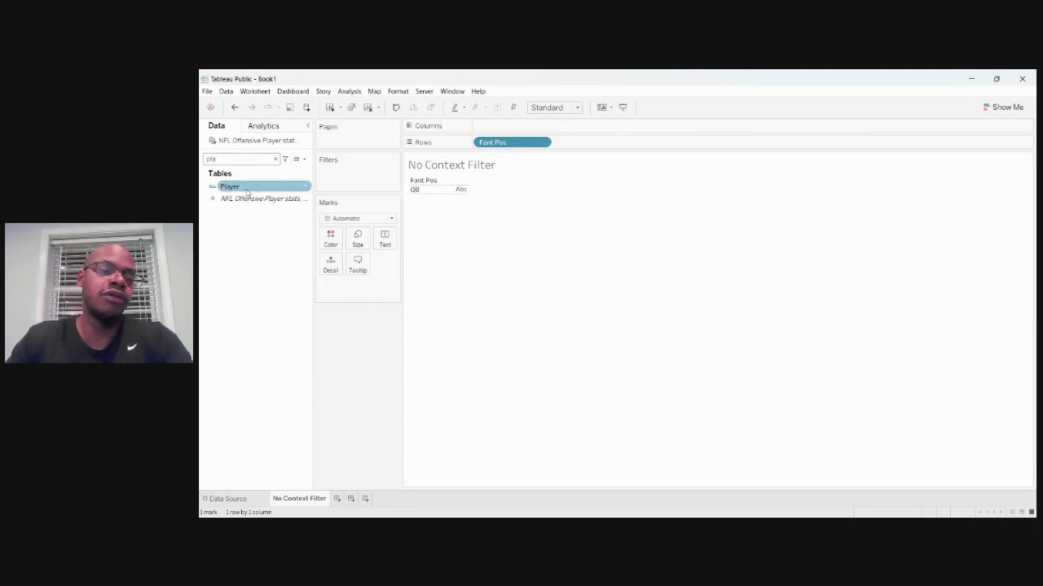
pyautogui.moveTo(245, 191); pyautogui.dragTo(576, 150)
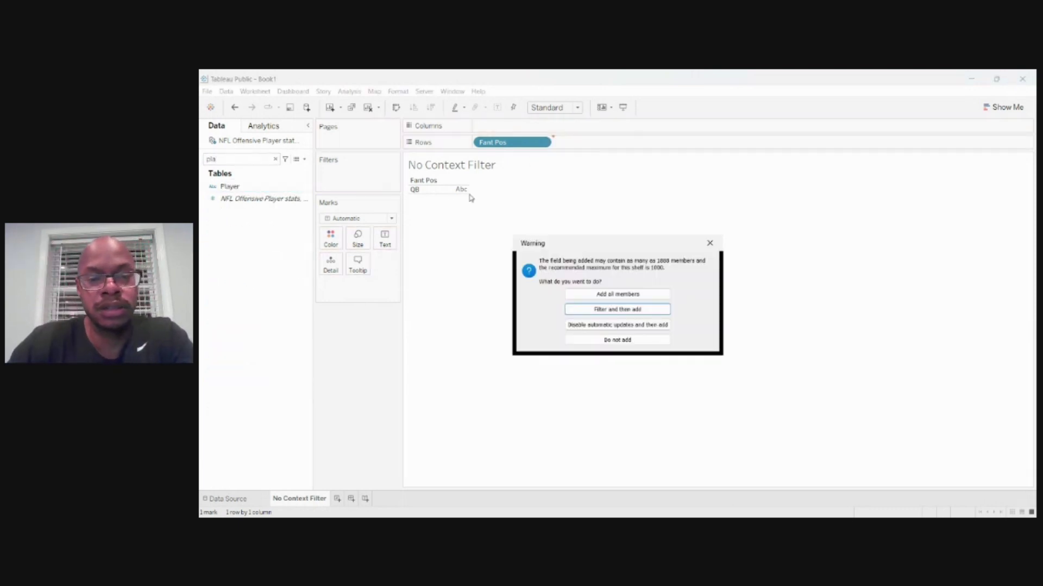
pyautogui.click(591, 294)
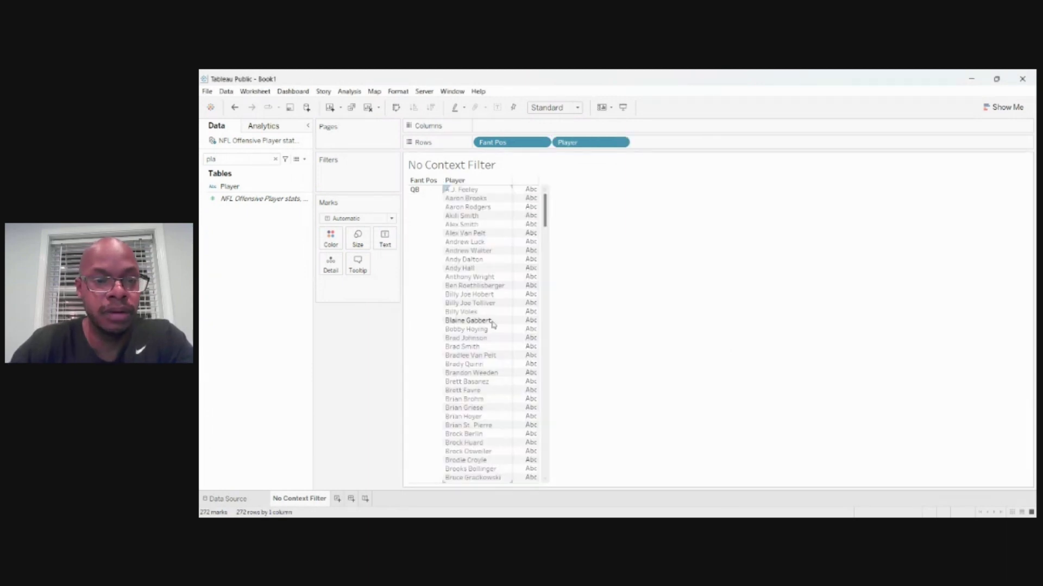
pyautogui.scroll(-20, 494, 320)
pyautogui.scroll(-20, 493, 324)
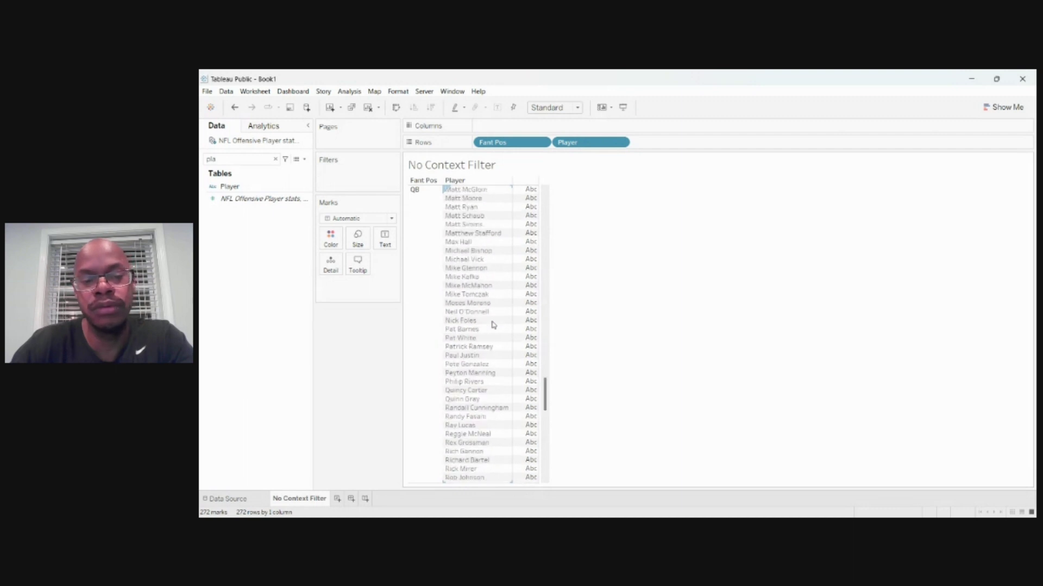
pyautogui.scroll(-2, 493, 325)
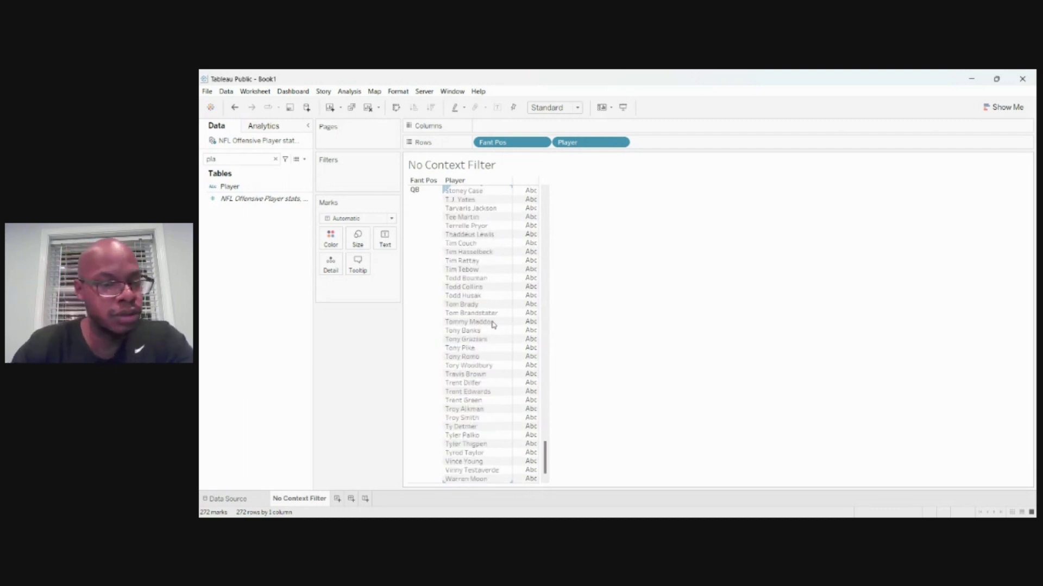
pyautogui.scroll(20, 493, 324)
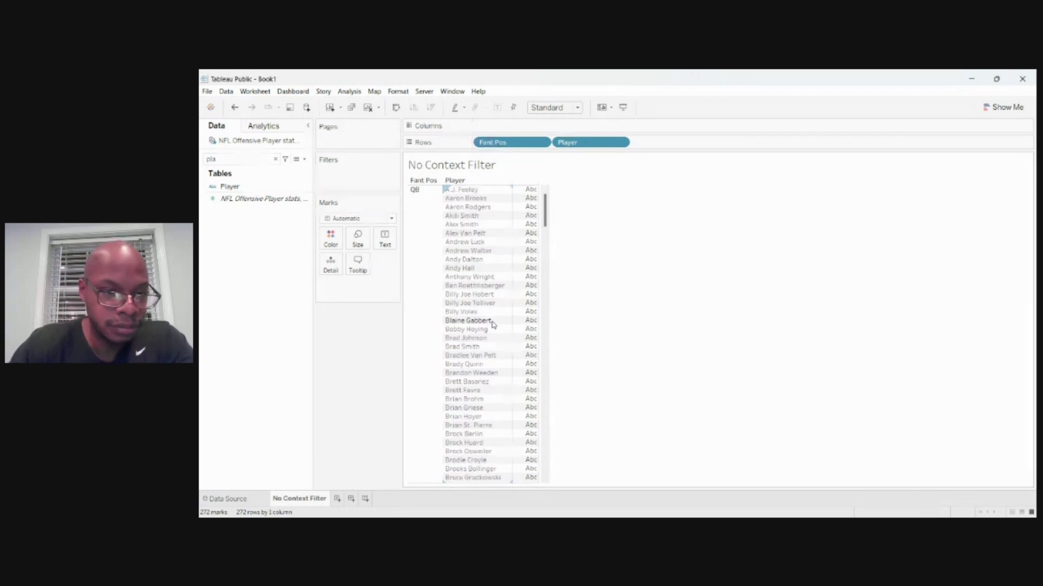
pyautogui.scroll(-20, 494, 324)
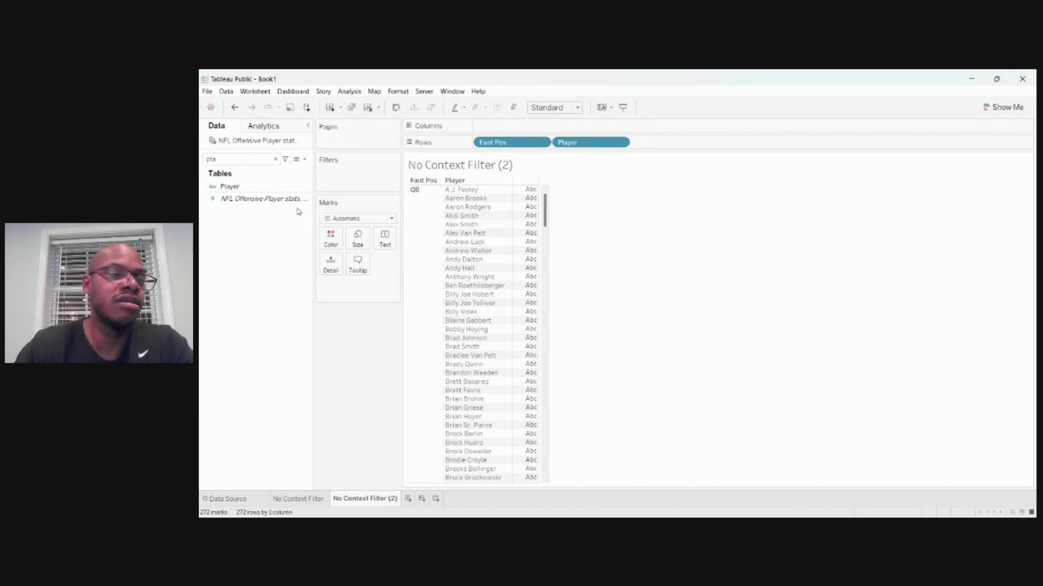
# Clear the field search and filter the duplicated worksheet by Year, keeping only 2013, and look through the filtered players
pyautogui.click(276, 159)
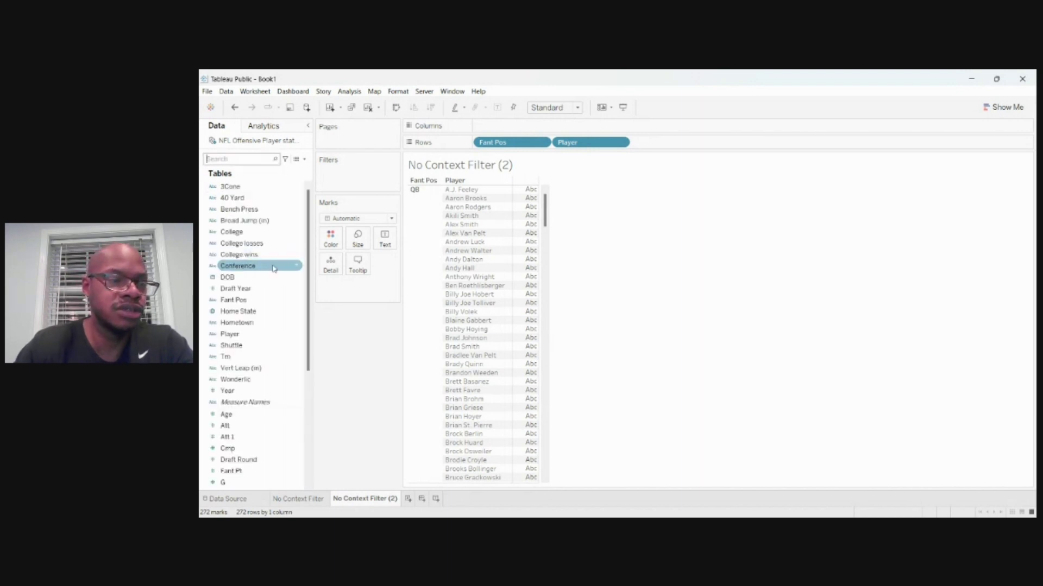
pyautogui.scroll(-1, 269, 285)
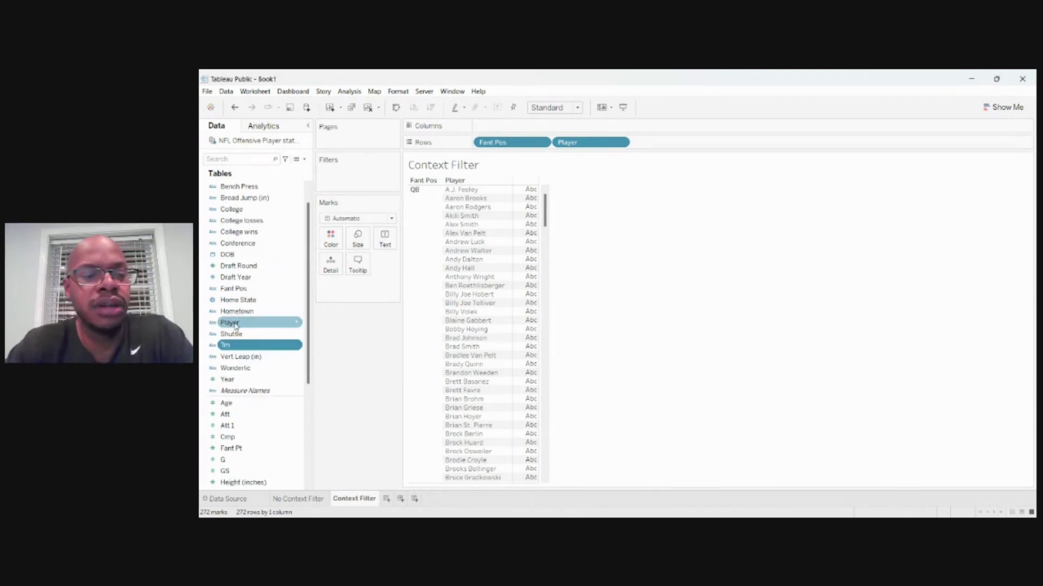
pyautogui.click(236, 380)
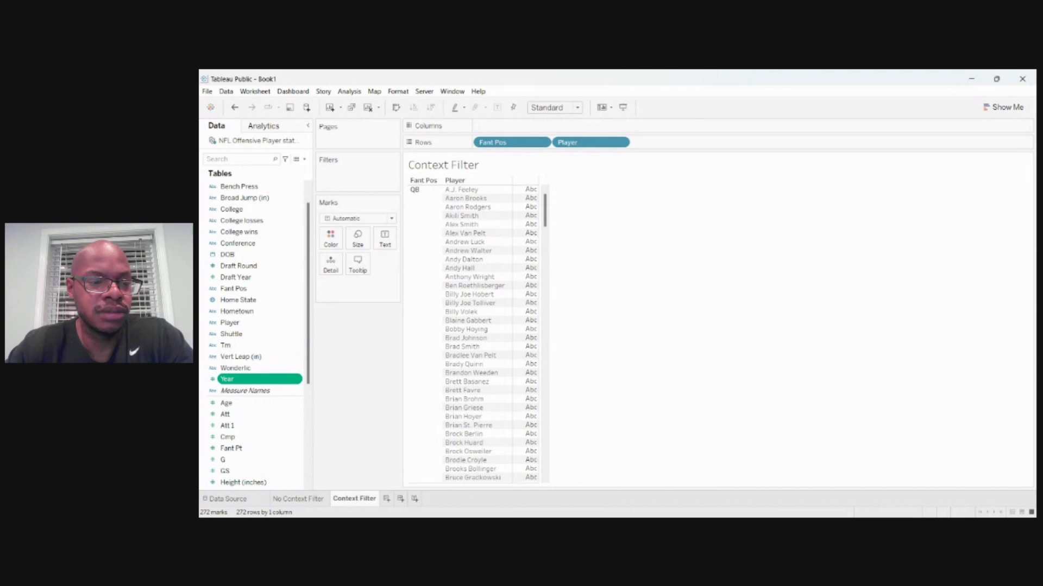
pyautogui.click(242, 380)
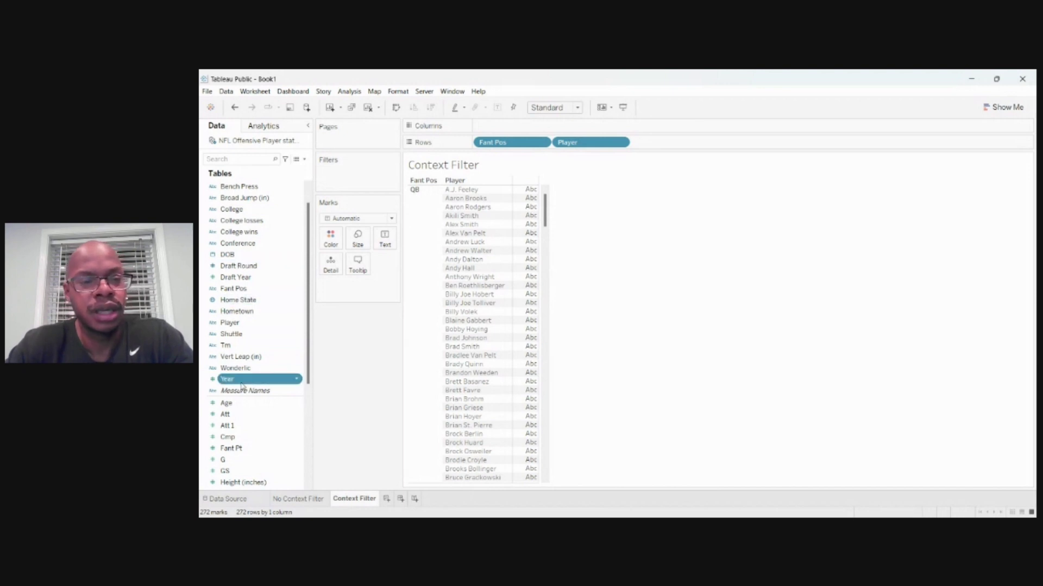
pyautogui.moveTo(242, 386); pyautogui.dragTo(354, 177)
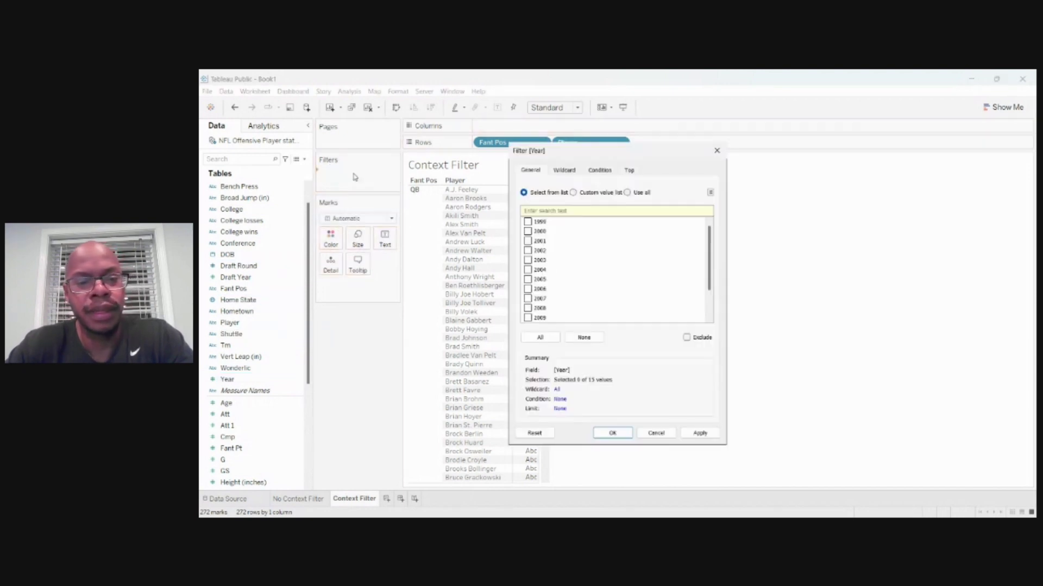
pyautogui.scroll(-2, 700, 261)
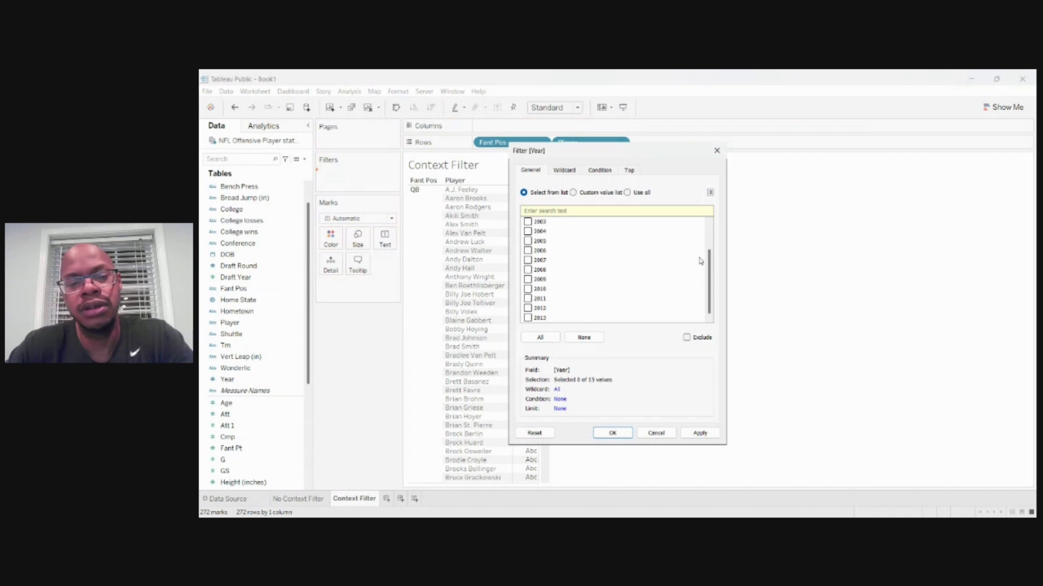
pyautogui.click(528, 318)
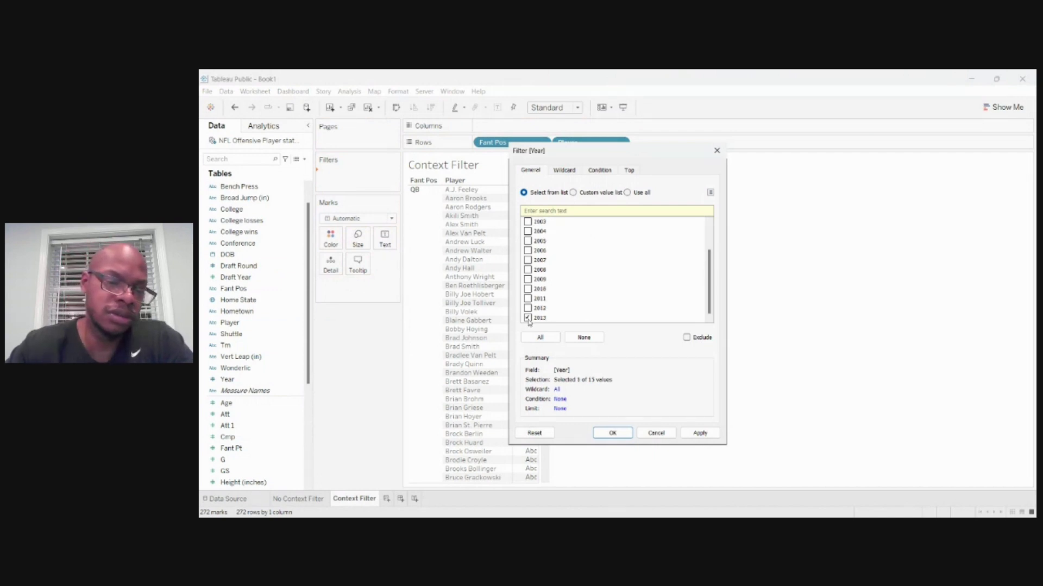
pyautogui.click(611, 433)
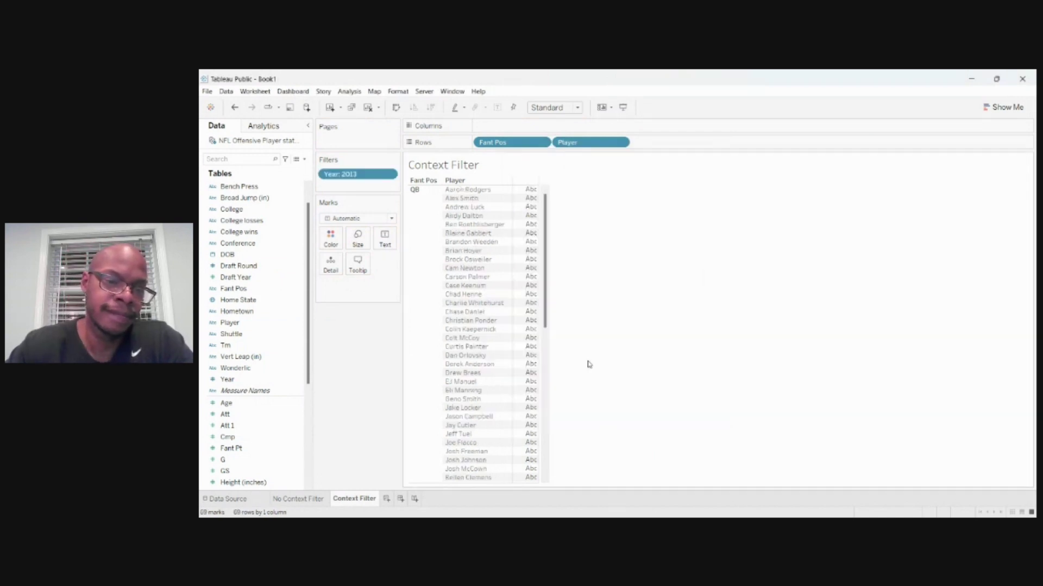
pyautogui.scroll(-10, 480, 352)
pyautogui.scroll(10, 480, 352)
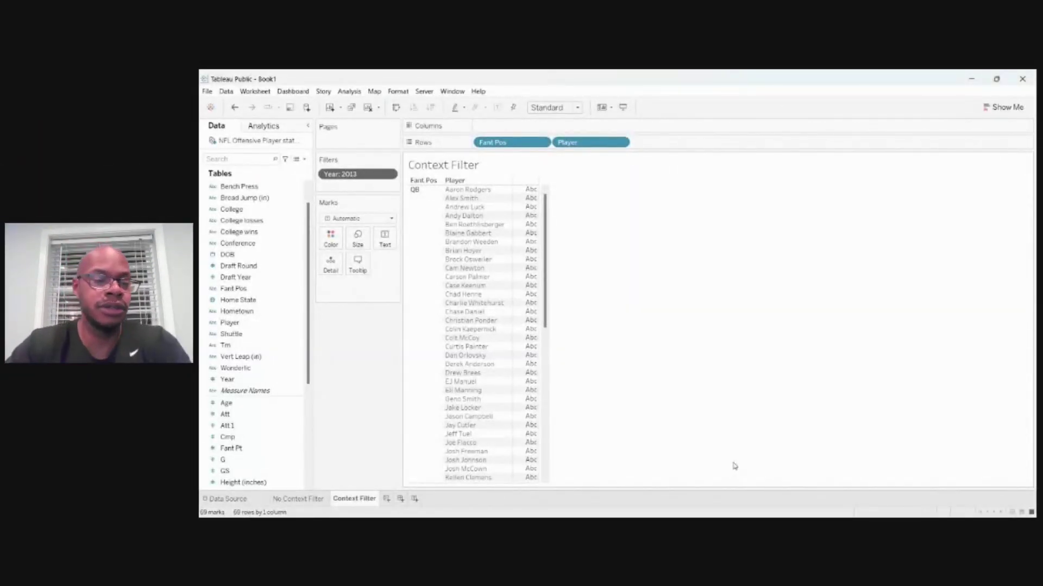
# Add a new blank worksheet, view the No Context Filter sheet and return to the Context Filter sheet
pyautogui.click(386, 498)
pyautogui.click(308, 500)
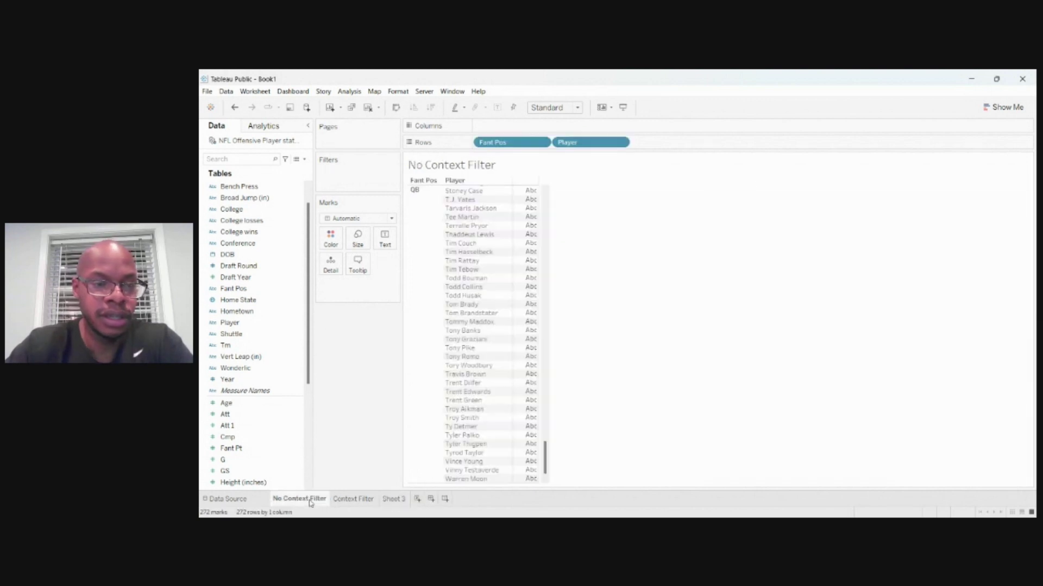
pyautogui.click(353, 499)
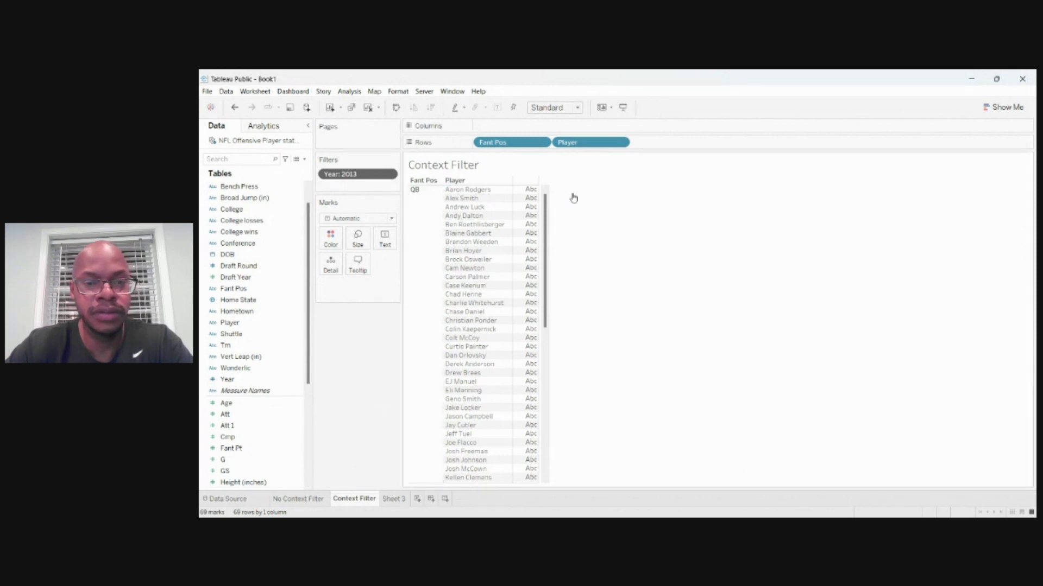
# Add an index() calculation to the rows of the Context Filter sheet and place it before Fant Pos to number the players
pyautogui.doubleClick(659, 143)
pyautogui.write('I')
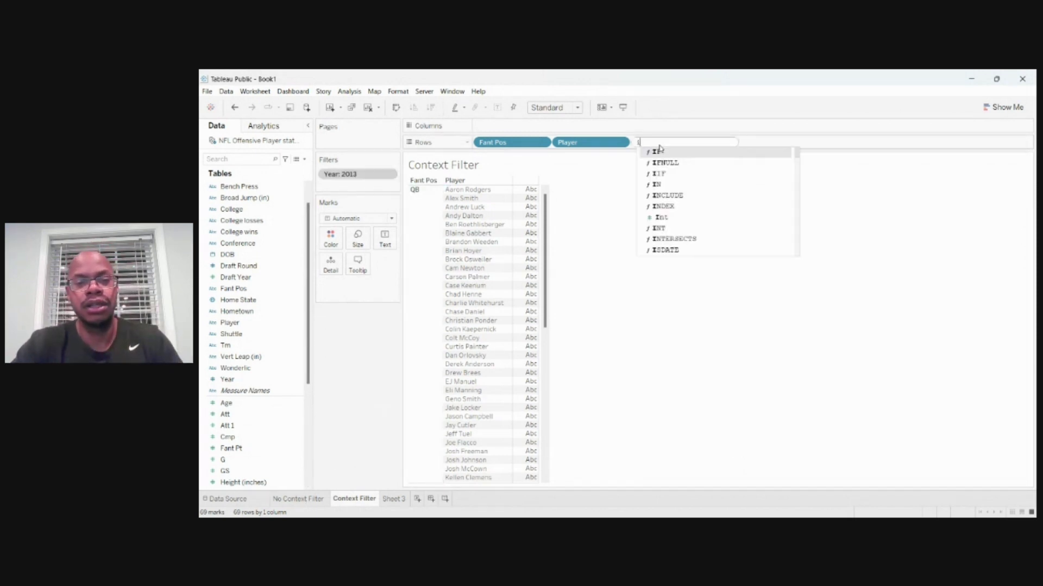
pyautogui.write('ndex')
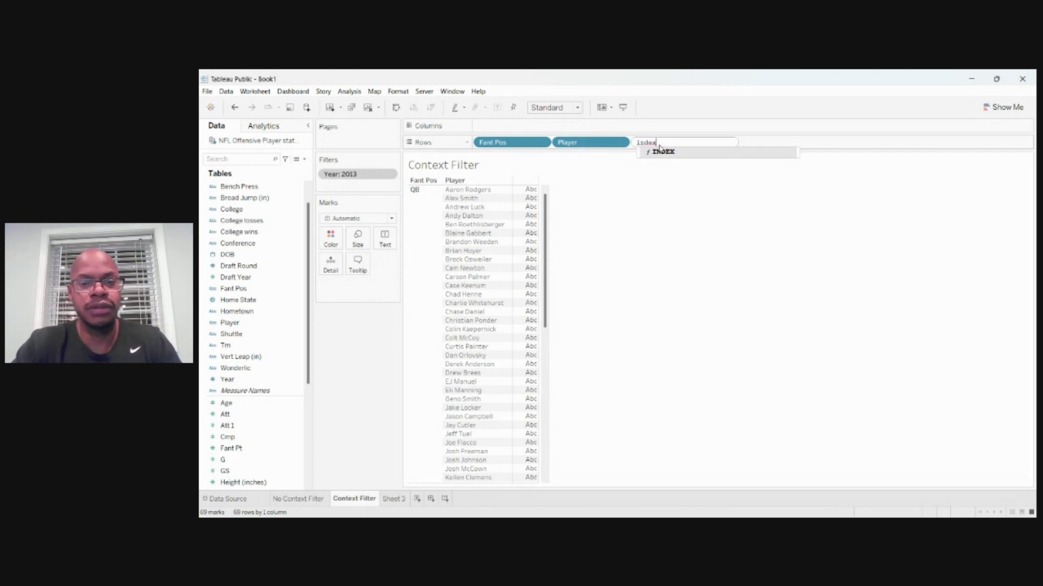
pyautogui.press('Return')
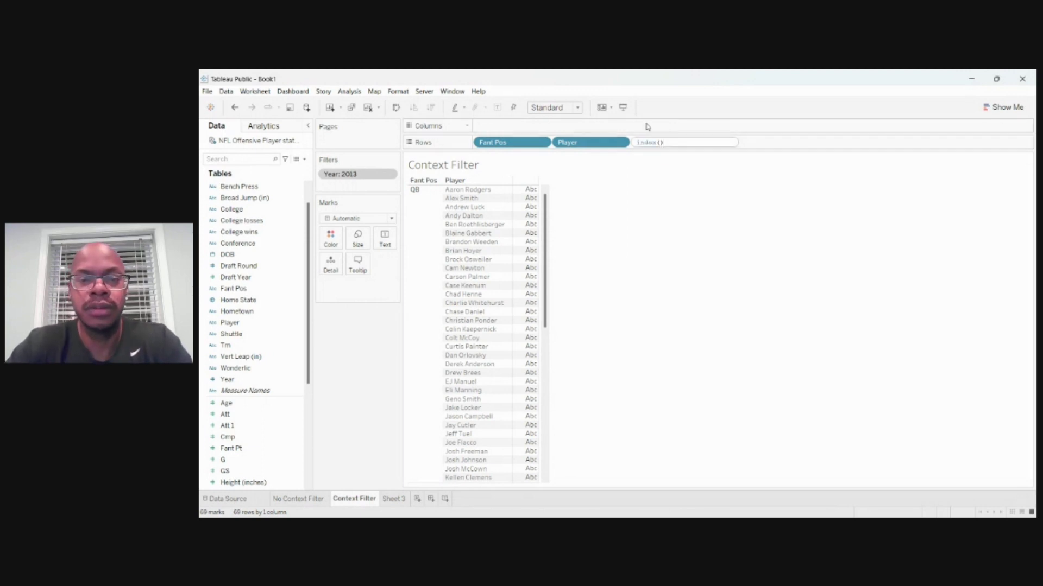
pyautogui.press('Return')
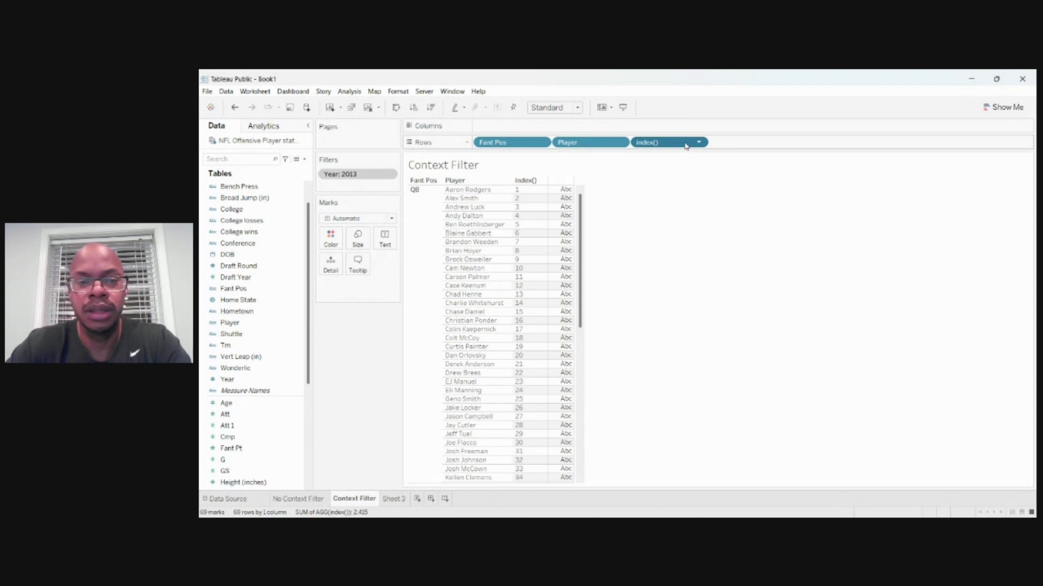
pyautogui.moveTo(686, 143); pyautogui.dragTo(478, 144)
pyautogui.scroll(-10, 516, 326)
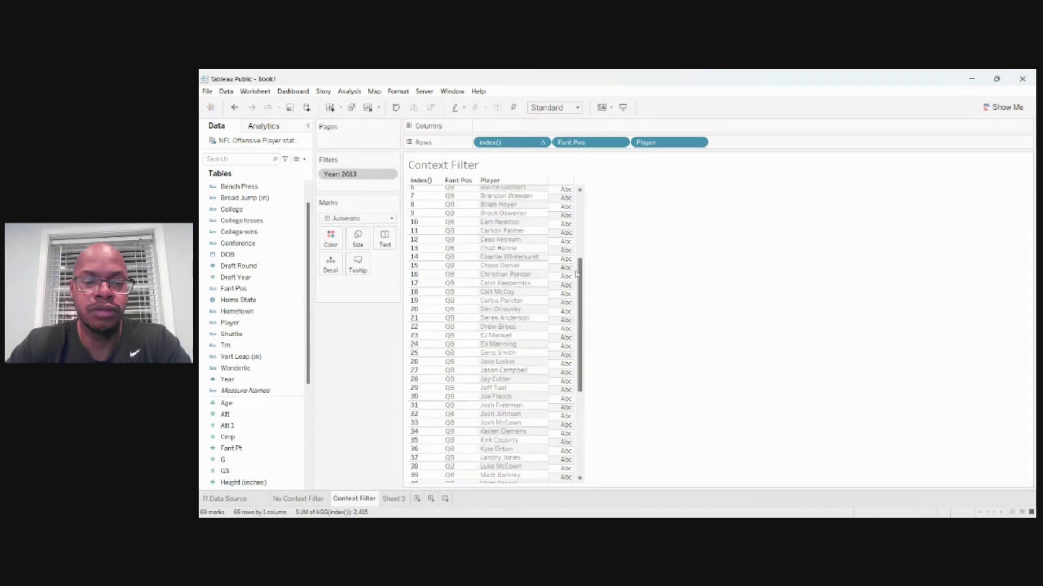
# Add an Index() calculation to the rows of the No Context Filter sheet, ahead of Fant Pos, and return to the list's first player
pyautogui.click(299, 499)
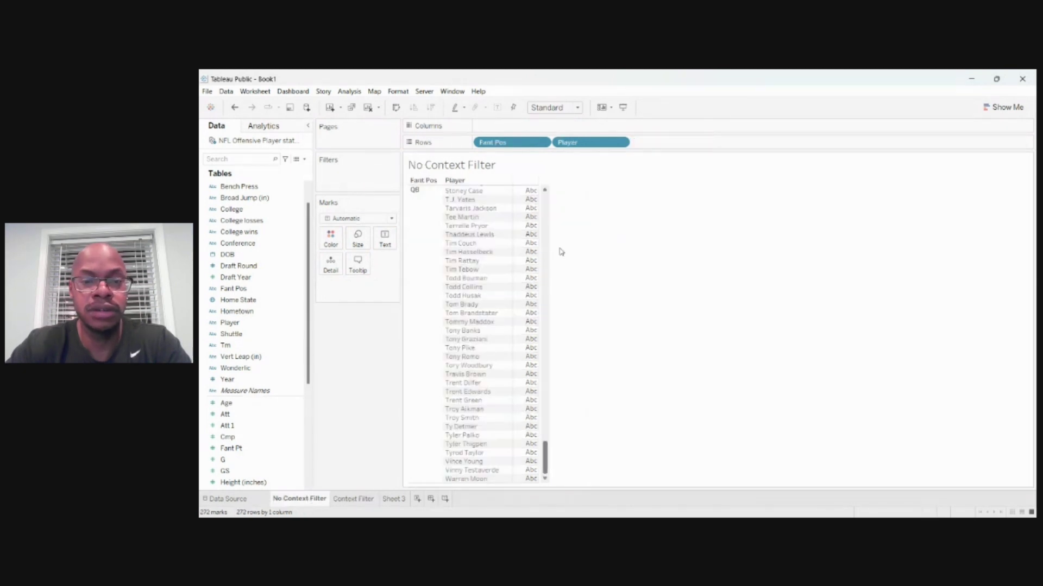
pyautogui.doubleClick(654, 143)
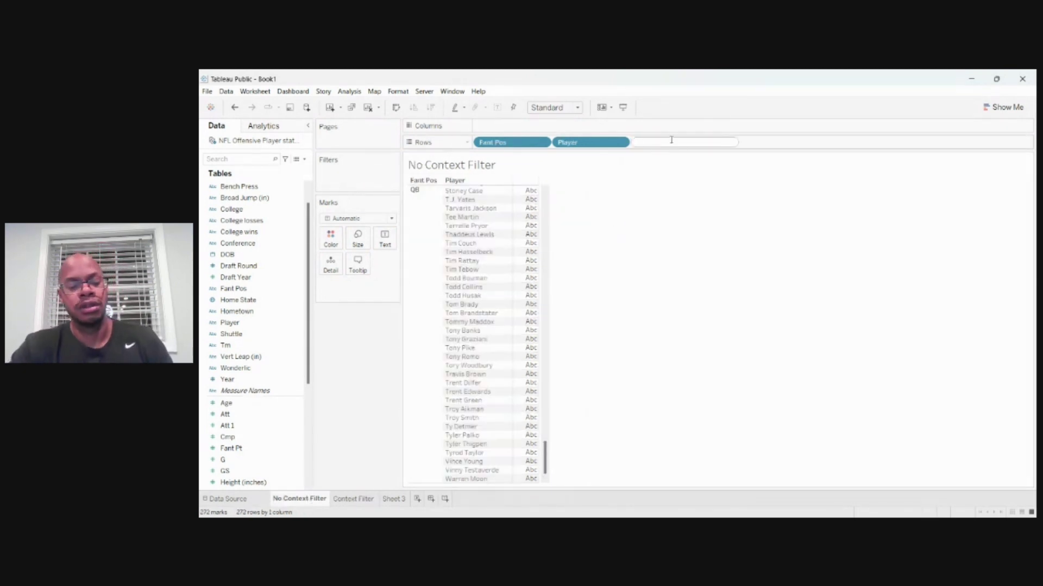
pyautogui.write('Index()')
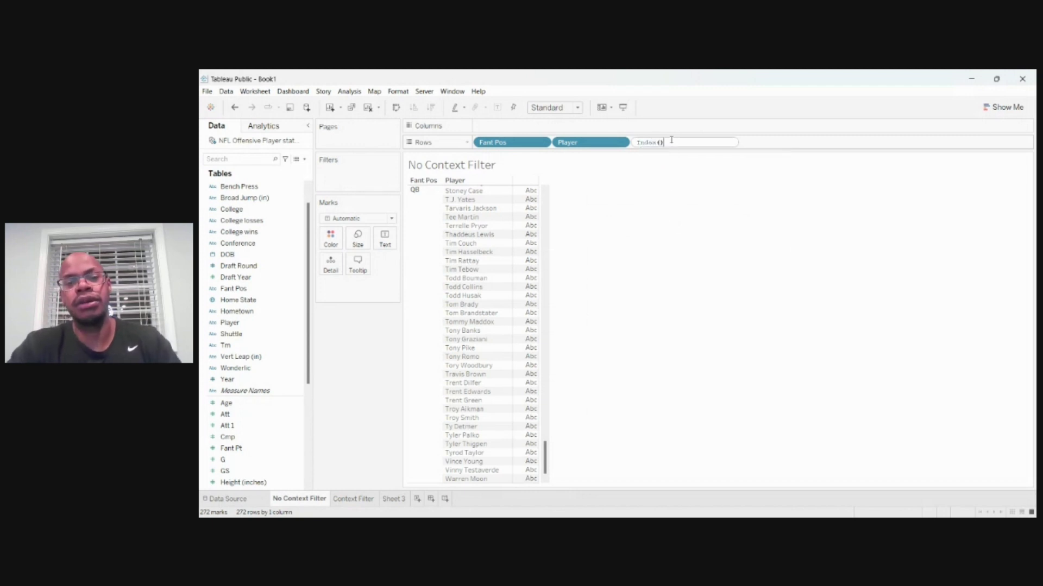
pyautogui.press('Return')
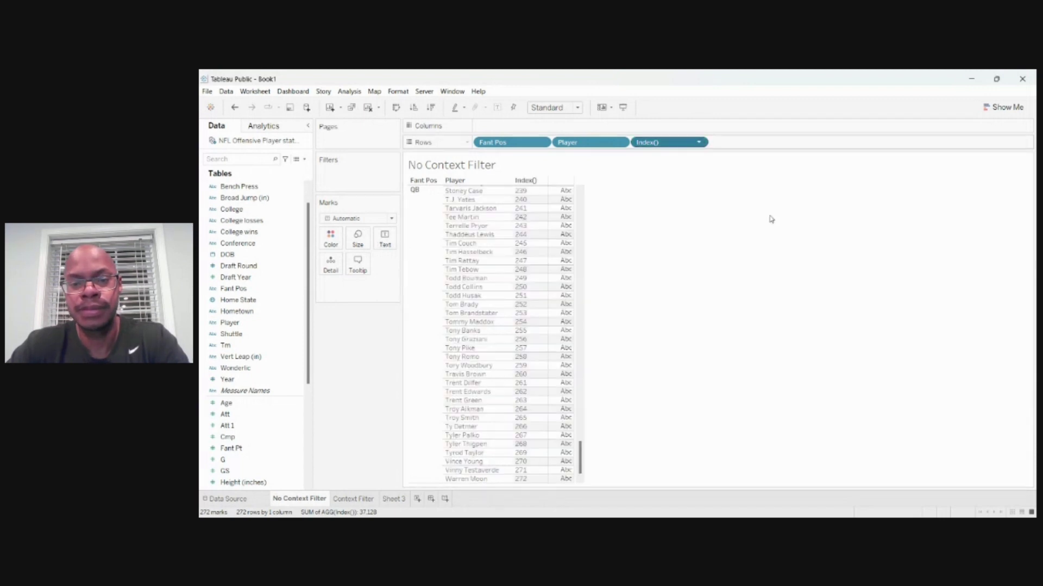
pyautogui.moveTo(693, 142); pyautogui.dragTo(478, 143)
pyautogui.moveTo(580, 461); pyautogui.dragTo(610, 203)
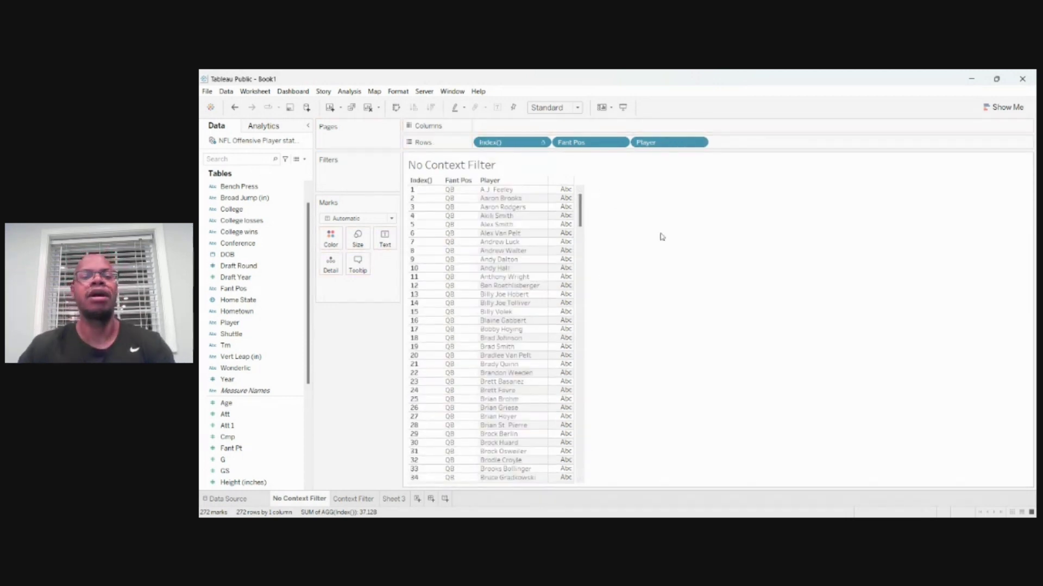